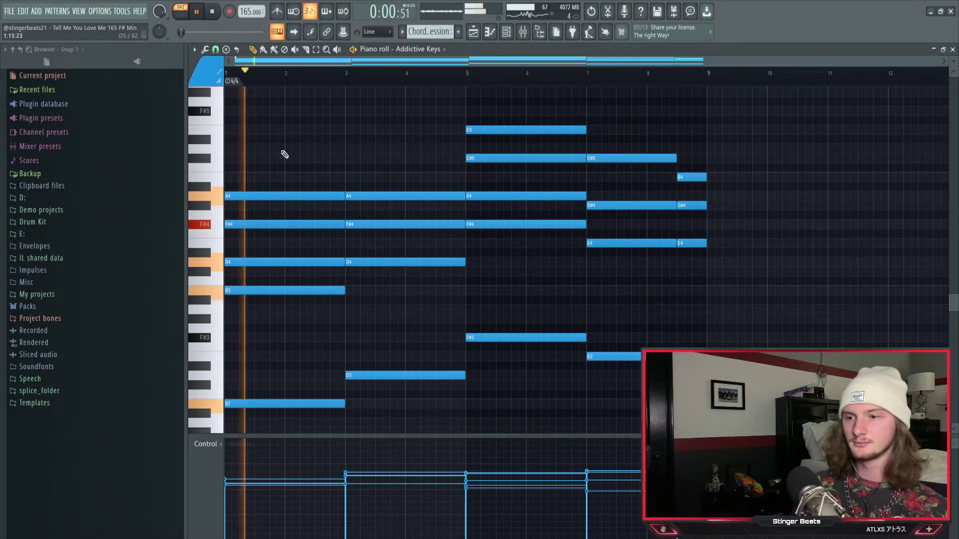
Step: Stop playback and select each chord's upper notes in turn in the chord progression pattern, including the final two chords
key(space)
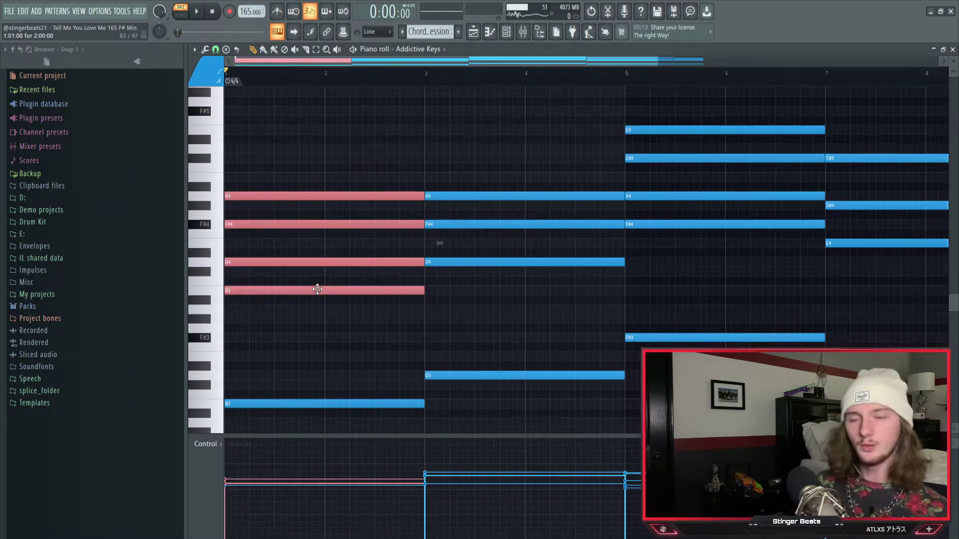
drag(269, 212, 266, 319)
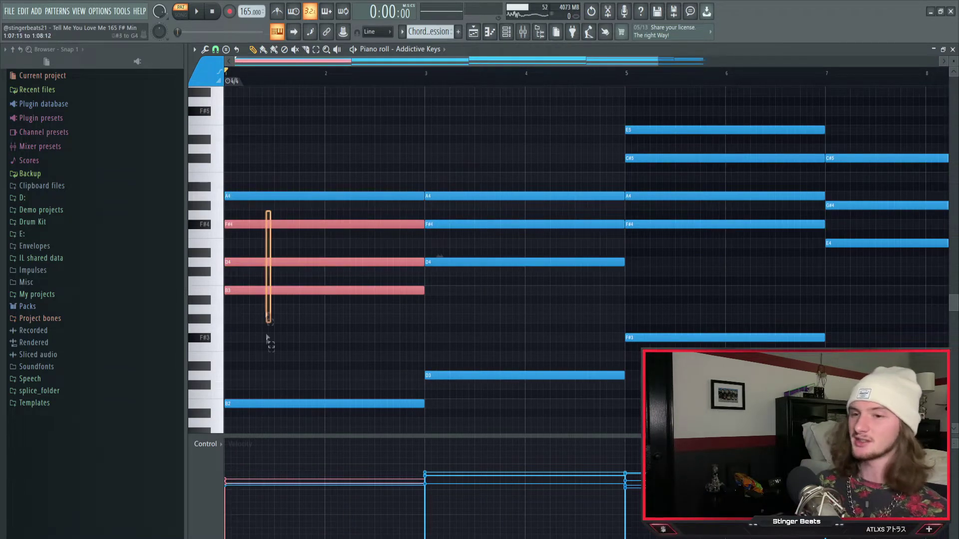
shift+click(253, 198)
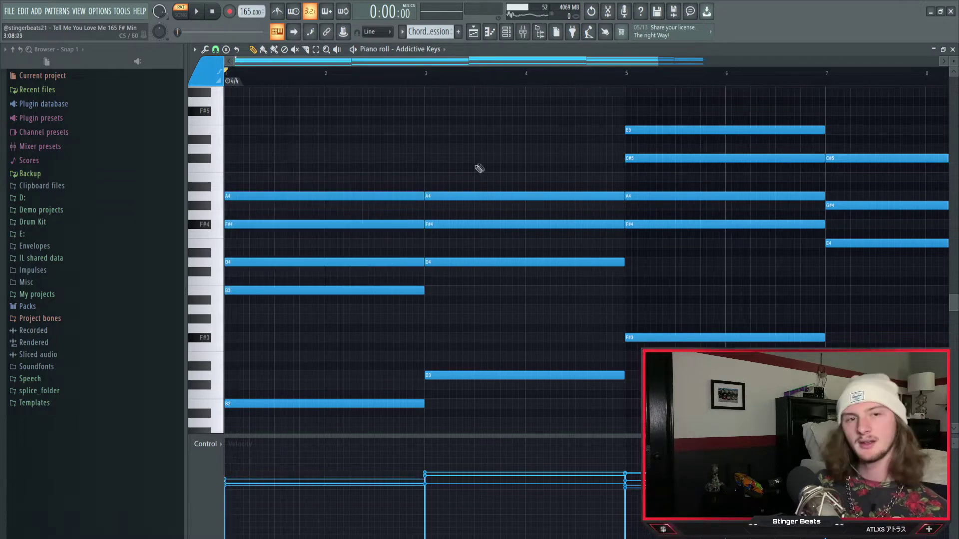
drag(475, 167, 503, 260)
drag(452, 165, 381, 198)
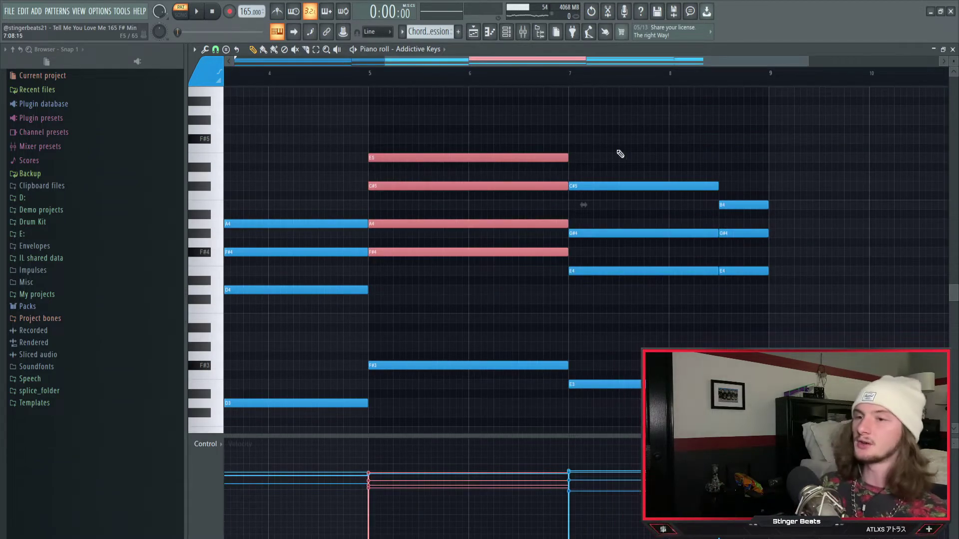
drag(621, 154, 663, 315)
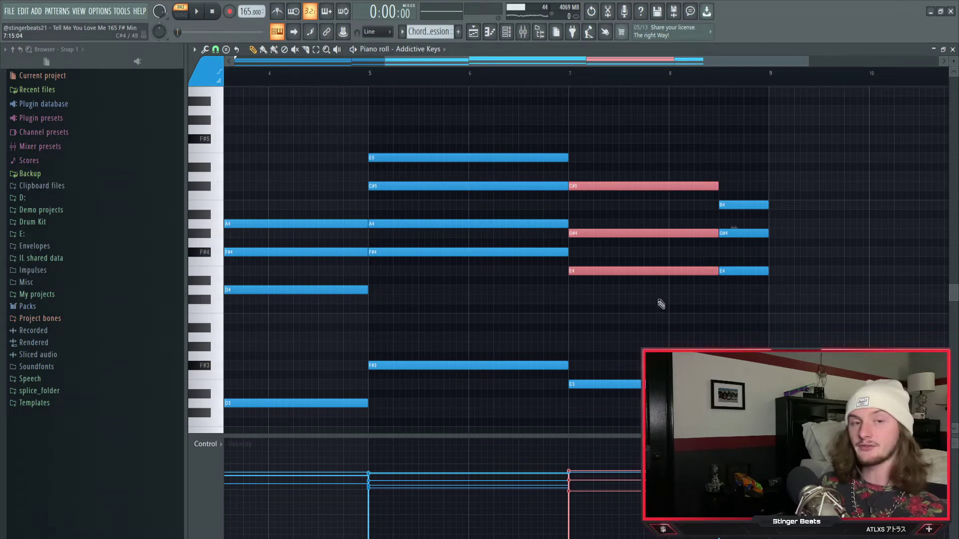
drag(764, 179, 752, 304)
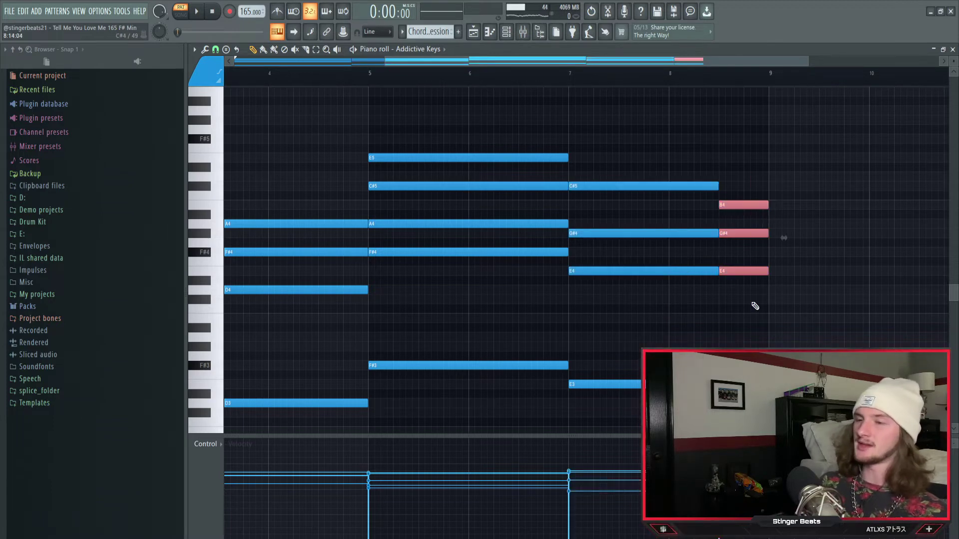
drag(680, 182, 739, 212)
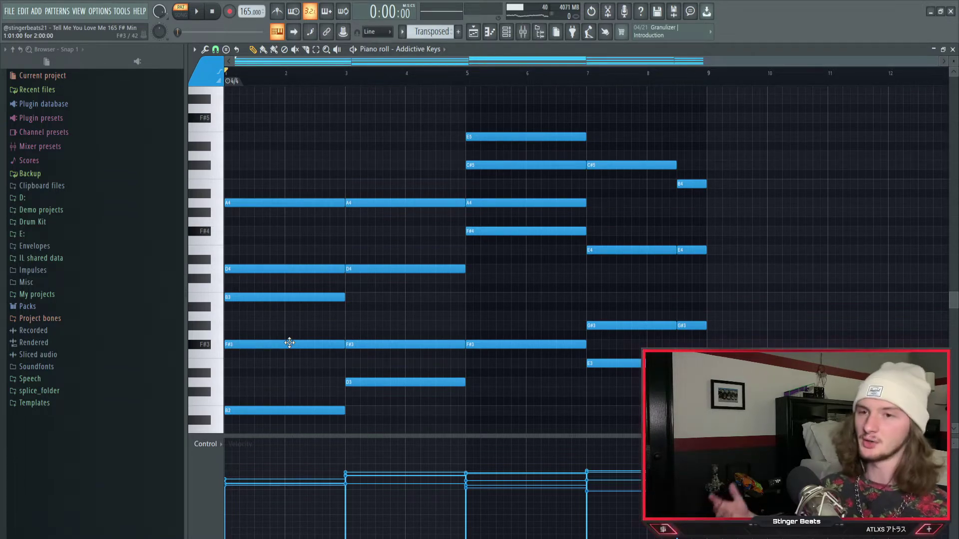
Step: Play the Transposed pattern through to hear the chords with some notes moved down an octave
key(space)
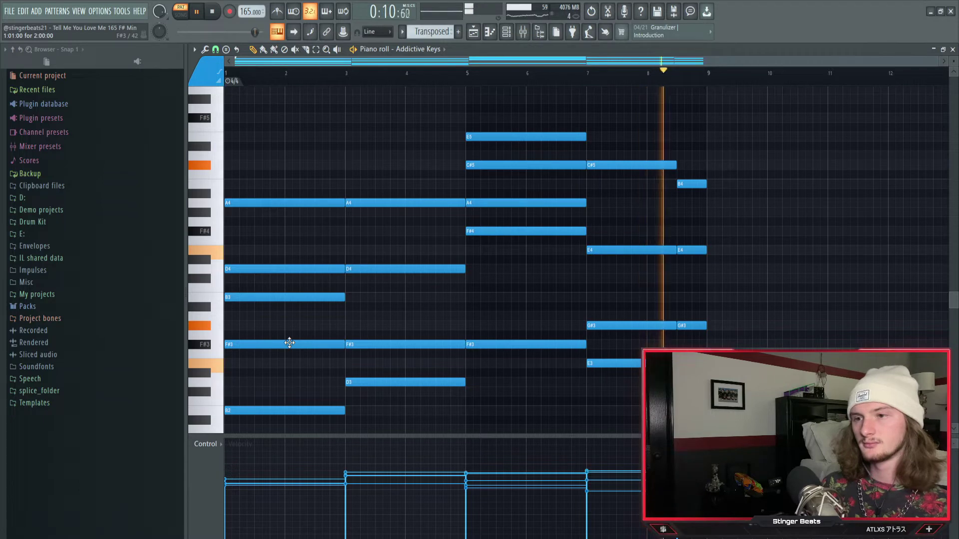
key(space)
scroll(417, 149, down, 1)
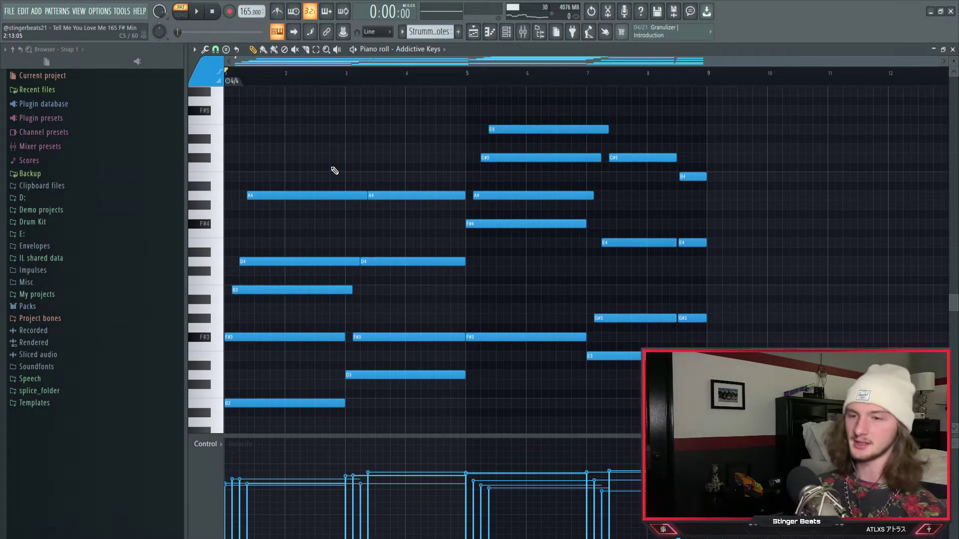
Step: Play the Strummed Notes pattern to hear the staggered chord notes
key(space)
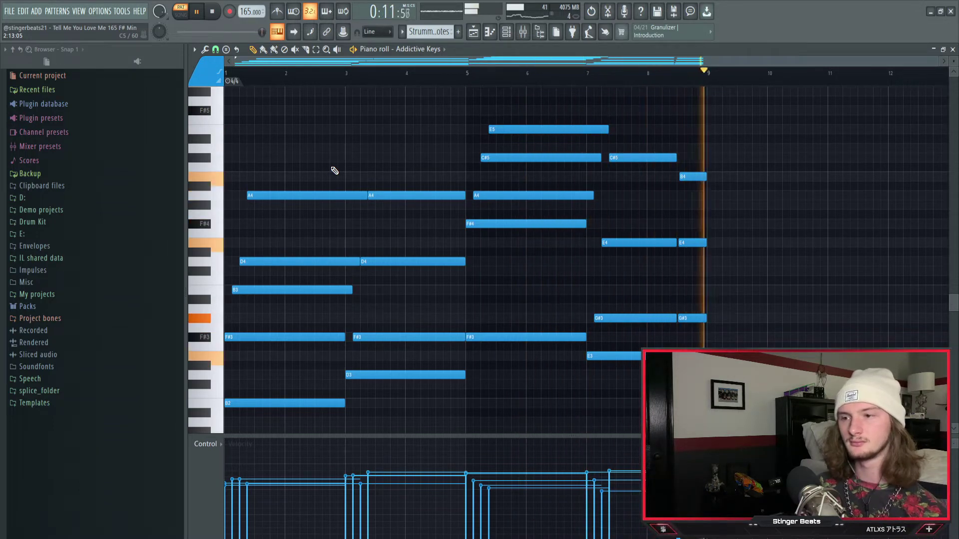
key(space)
scroll(322, 164, up, 1)
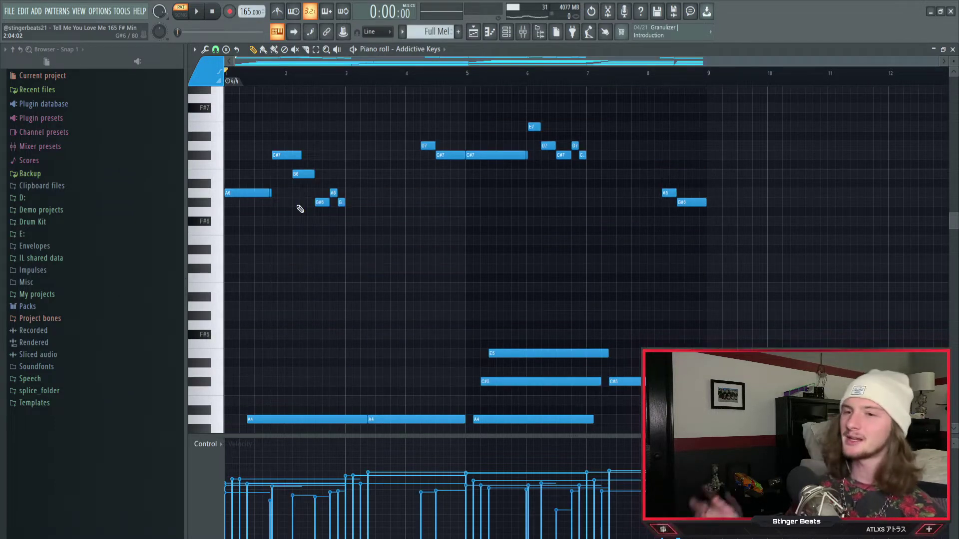
Step: Play the Full Mel pattern to hear the high melody over the strummed chords
key(space)
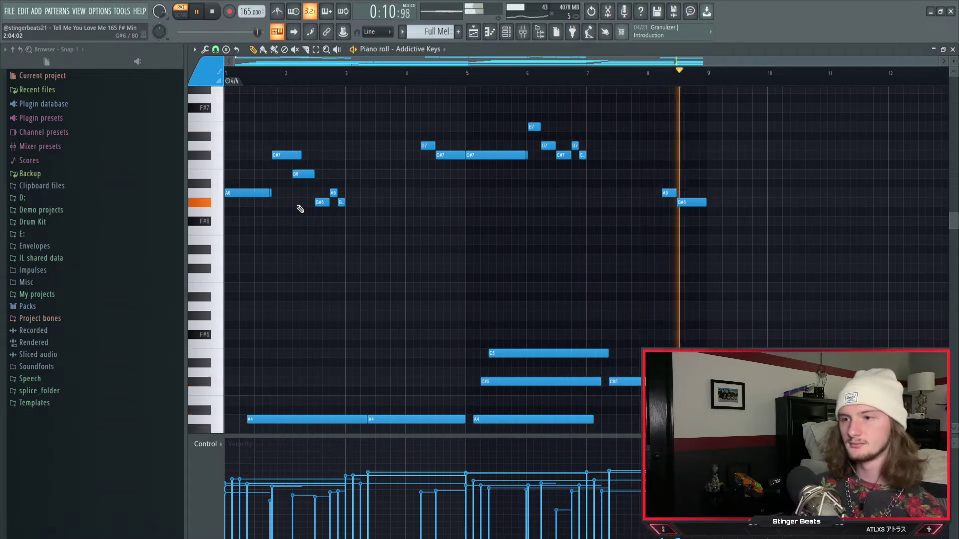
key(space)
scroll(314, 205, down, 1)
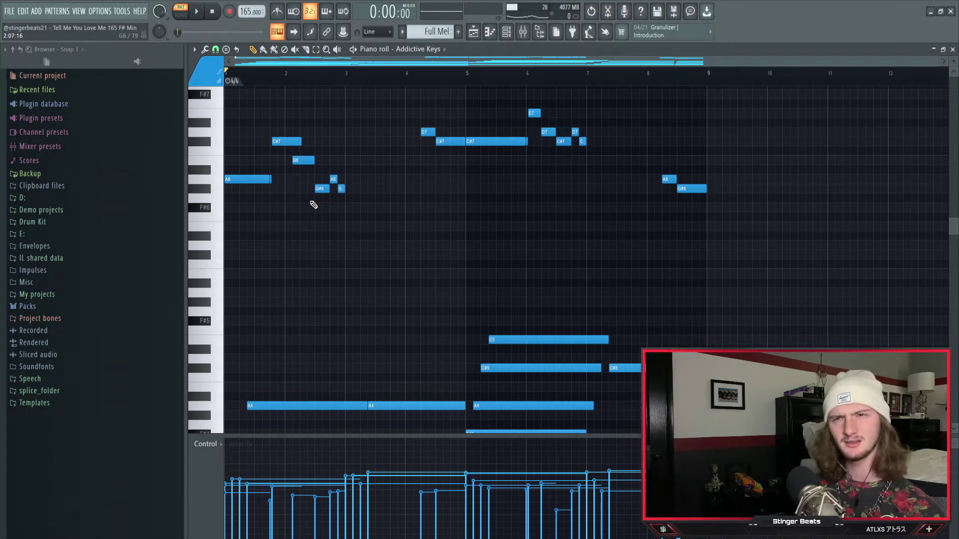
Step: Zoom in on the start of the melody and select the short A6 grace note with the C#7 note following it
scroll(260, 157, up, 1)
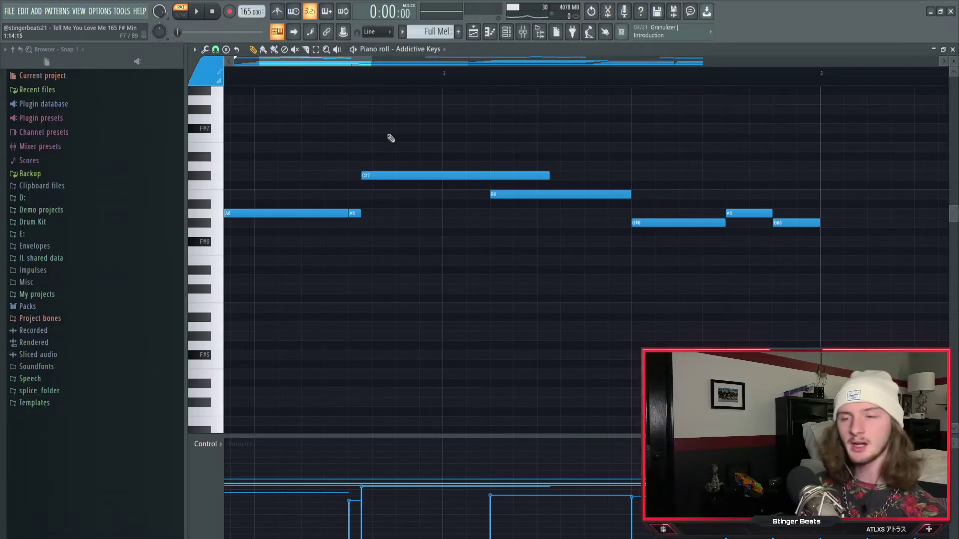
drag(349, 153, 364, 219)
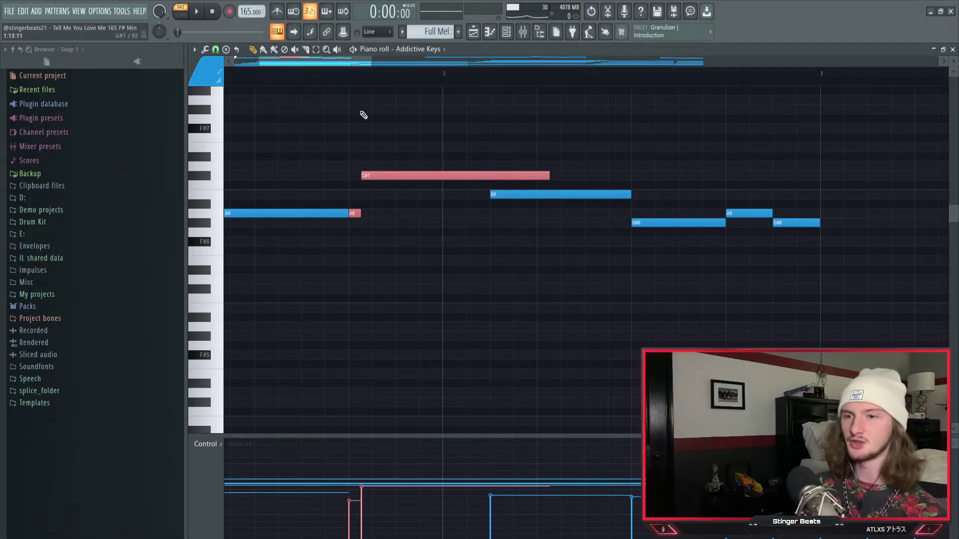
ctrl+scroll(352, 86, up, 4)
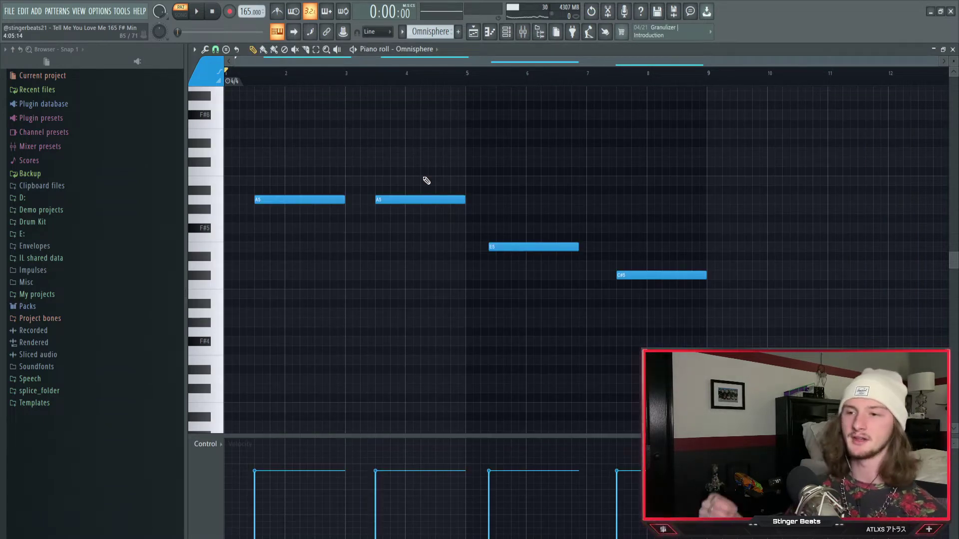
Step: Play the Omnisphere pattern, and play the Omnisphere #2 chords from their piano roll
key(space)
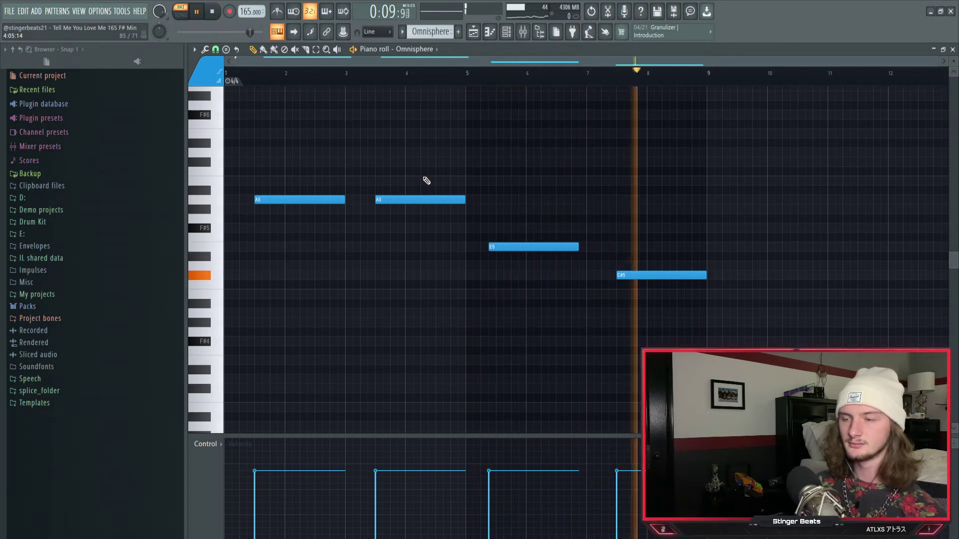
key(space)
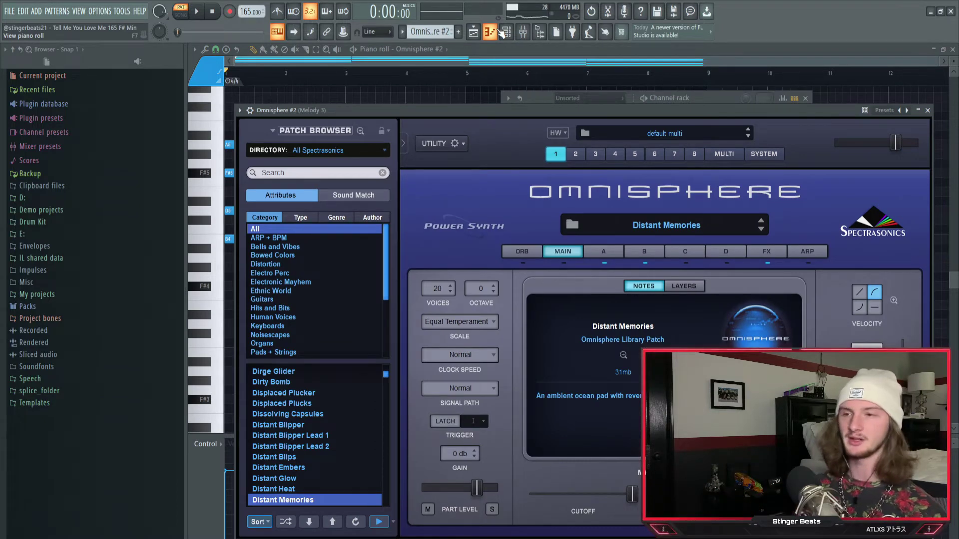
click(498, 31)
scroll(494, 163, up, 1)
key(space)
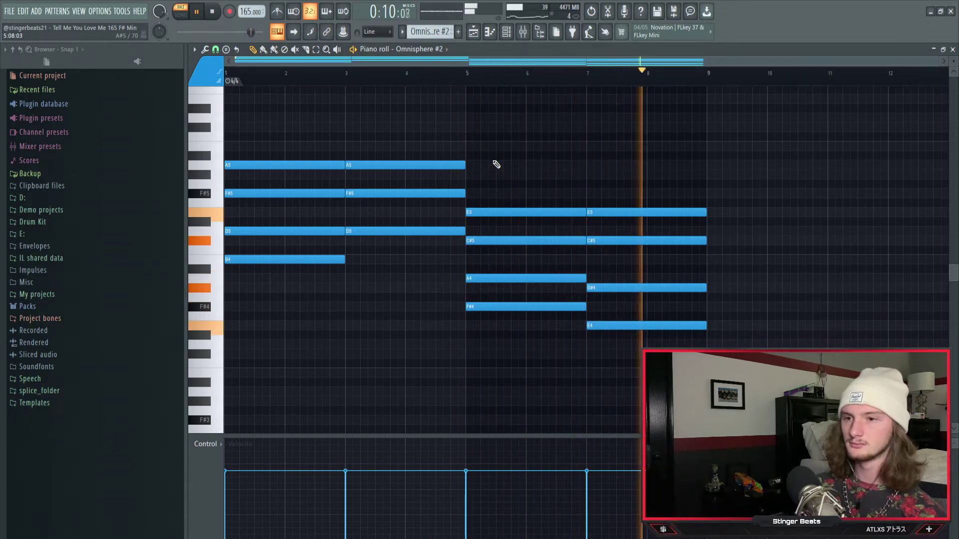
key(space)
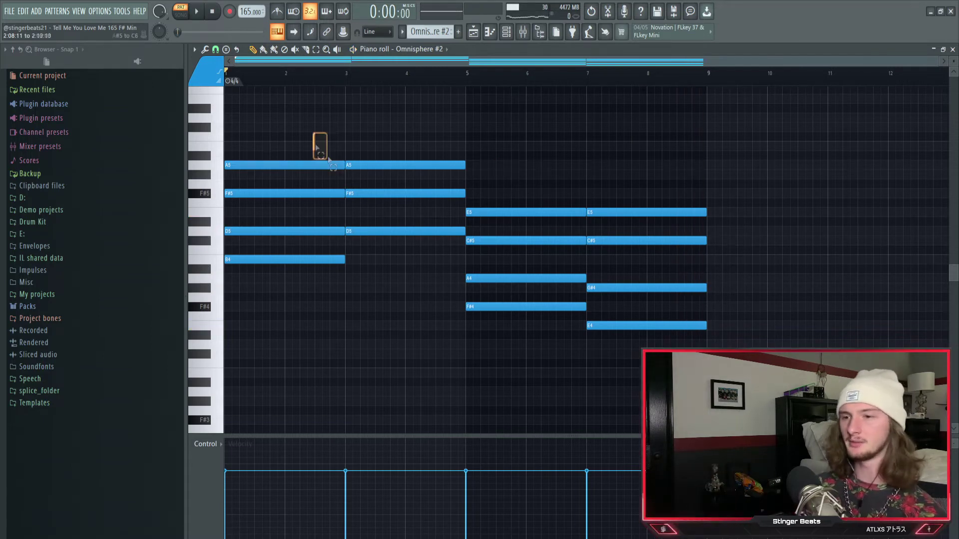
Step: Select the third chord's notes in the Omnisphere #2 pattern, and those of the fourth chord starting at bar 7
drag(328, 159, 522, 344)
drag(512, 197, 524, 349)
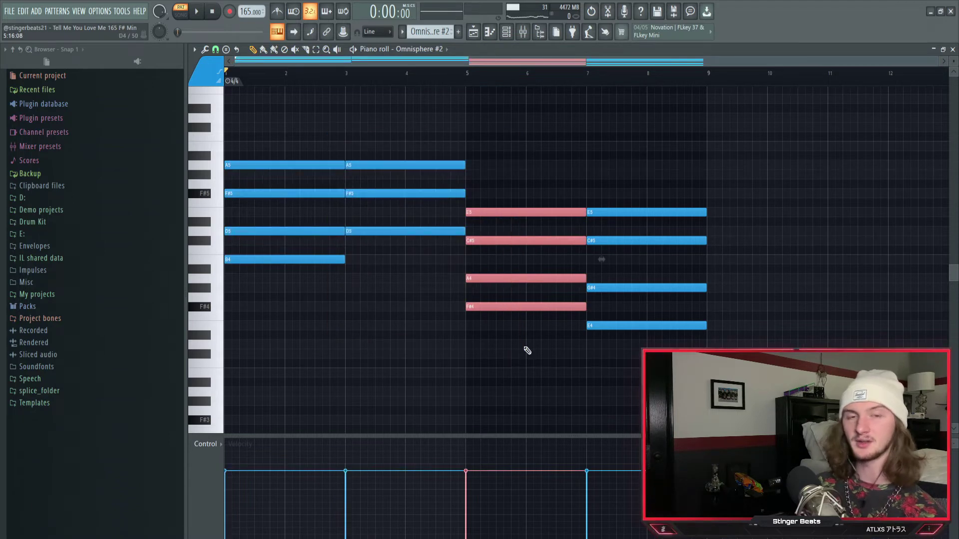
drag(620, 190, 659, 345)
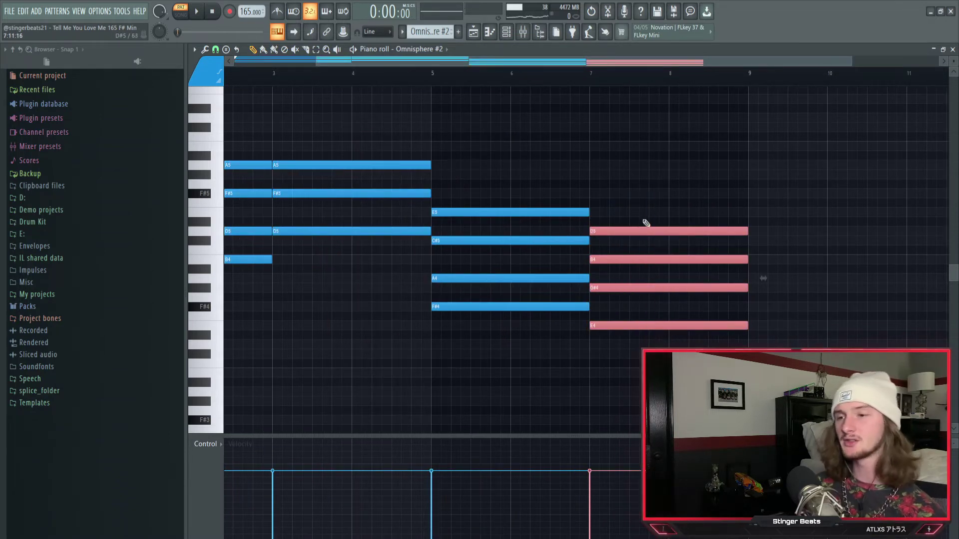
Step: Raise the top two notes of the last Omnisphere #2 chord, D5 and B4, by two semitones
drag(647, 217, 655, 276)
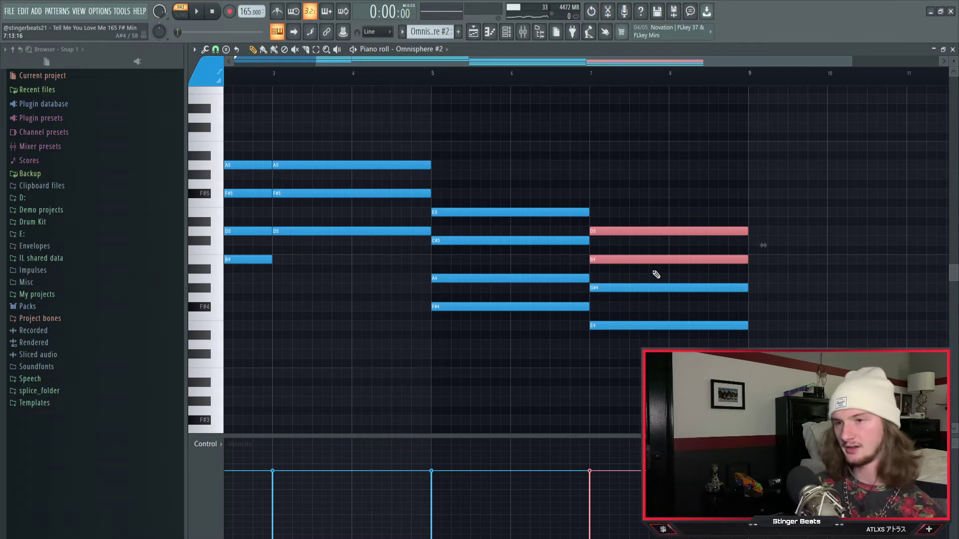
key(Up)
key(Up)
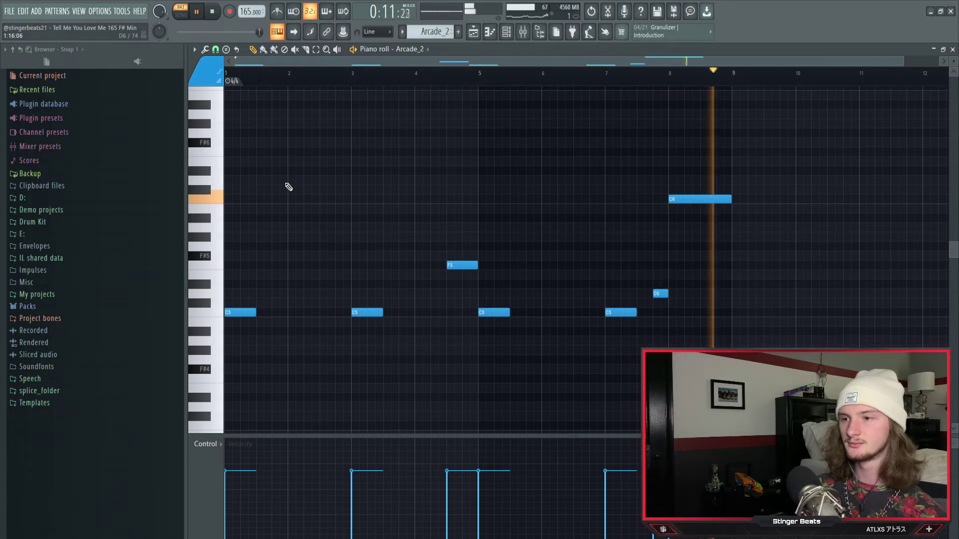
Step: Play the Serum_x64 pattern on its own, and play the playlist arrangement from bar 9
click(214, 12)
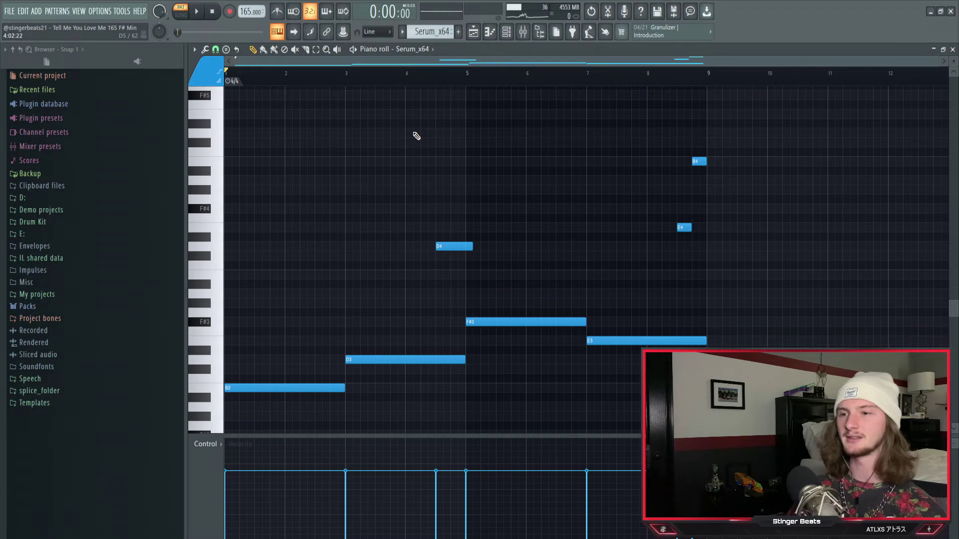
key(space)
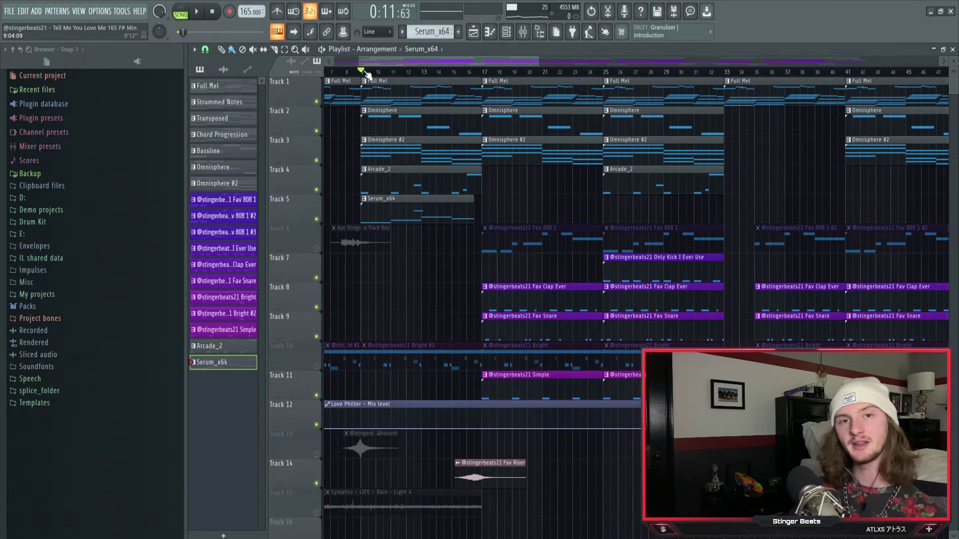
key(space)
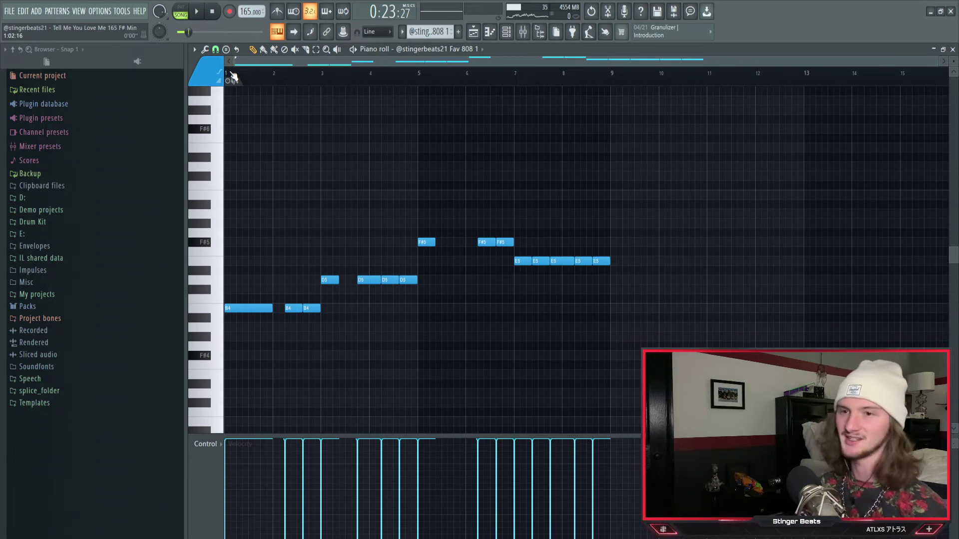
Step: Switch playback to pattern mode and play the Fav 808 1 pattern
click(182, 9)
key(space)
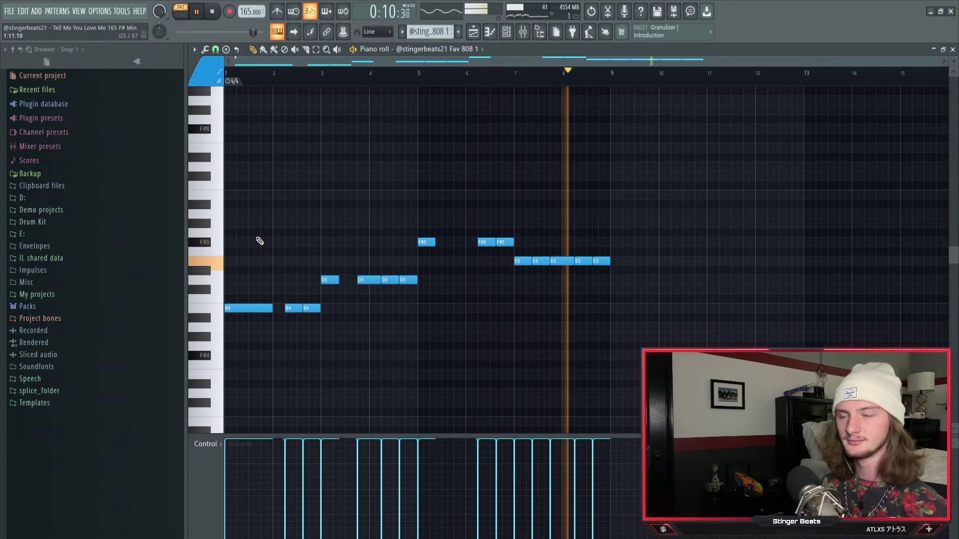
key(space)
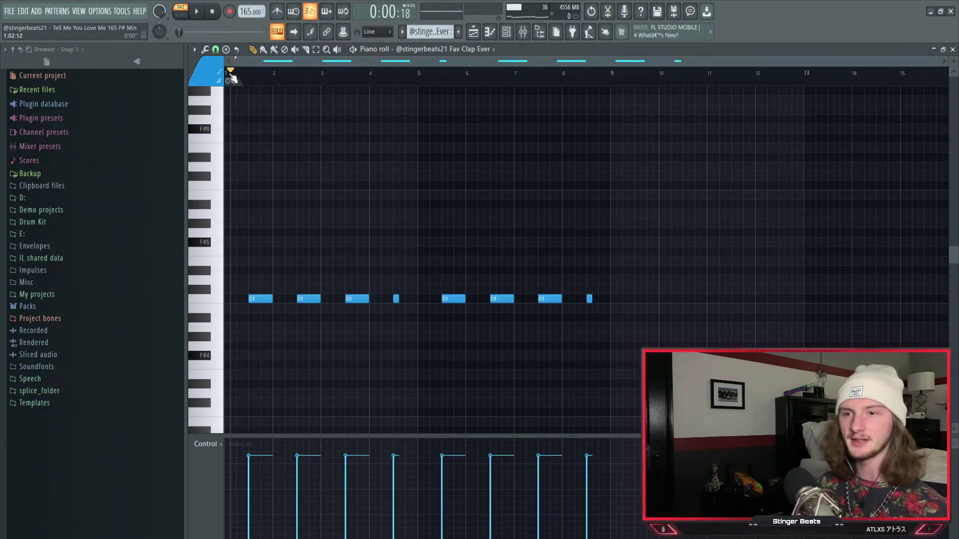
Step: Play the Fav Clap Ever pattern, and play the Fav Snare pattern with the metronome turned on
key(space)
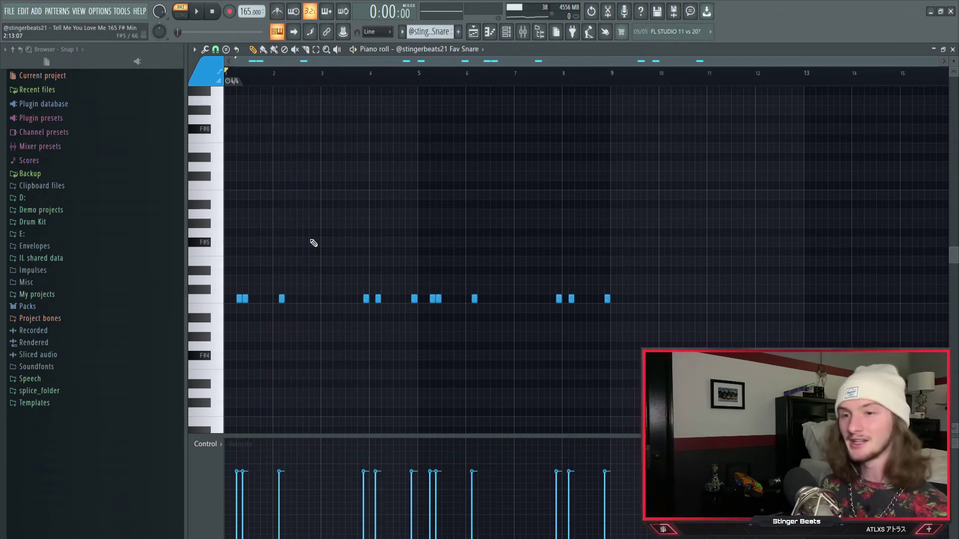
click(278, 11)
key(space)
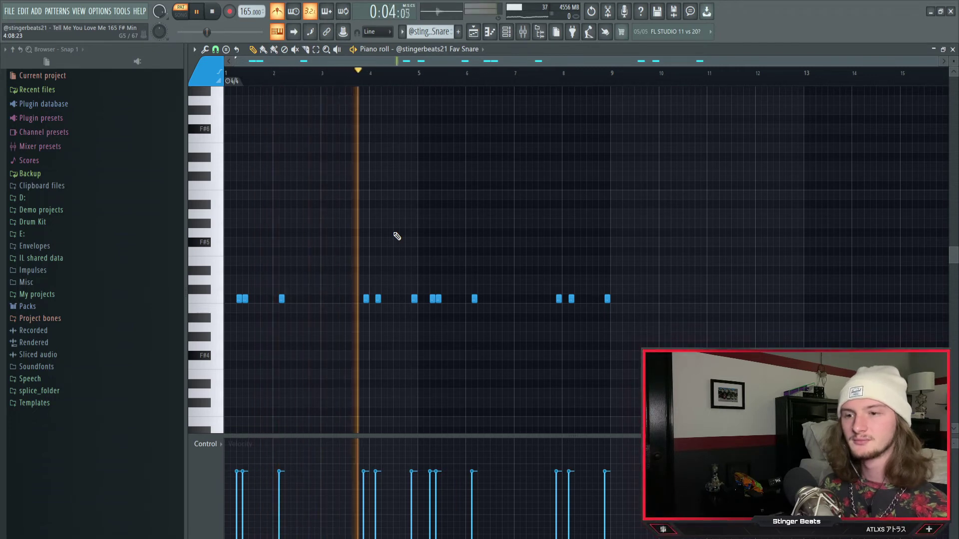
key(space)
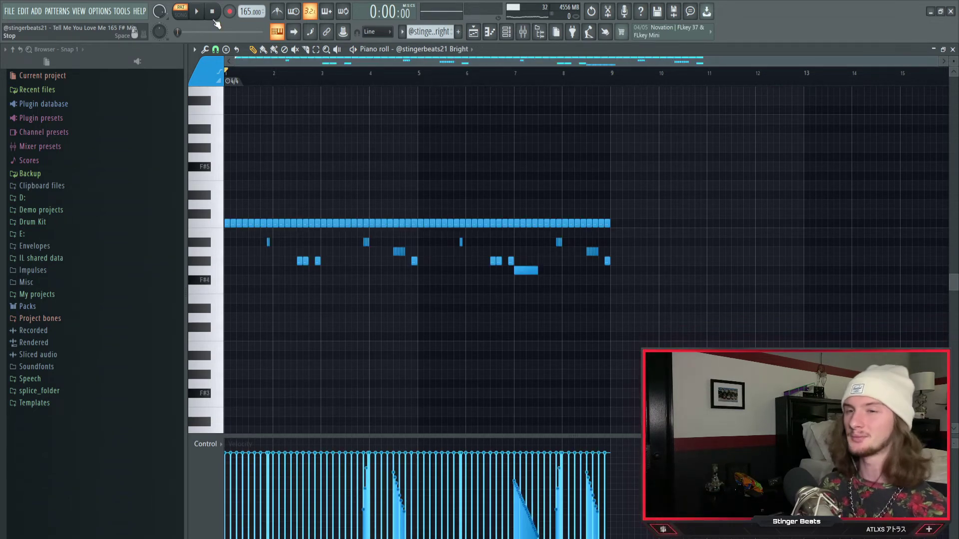
Step: Play the Bright pattern and select all its notes in bars 5 to 8
click(205, 12)
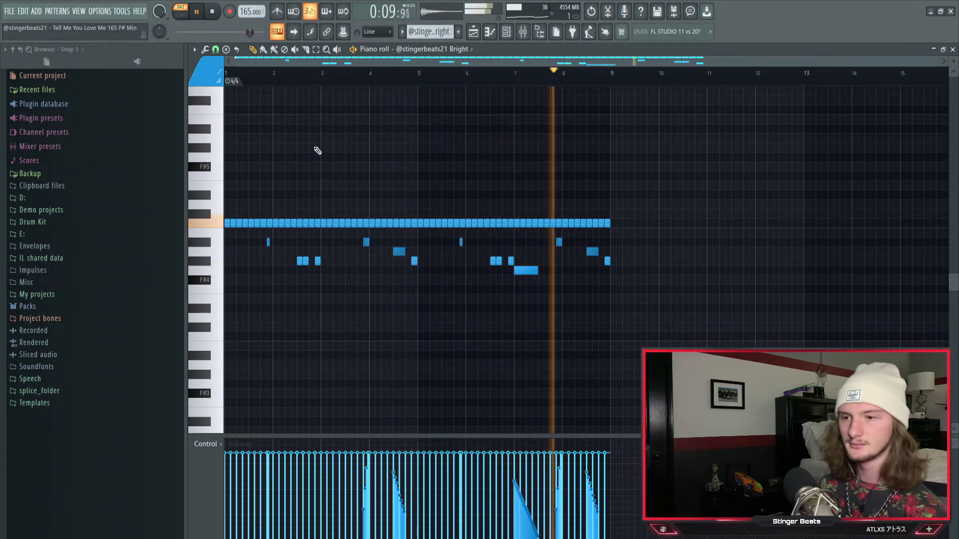
key(space)
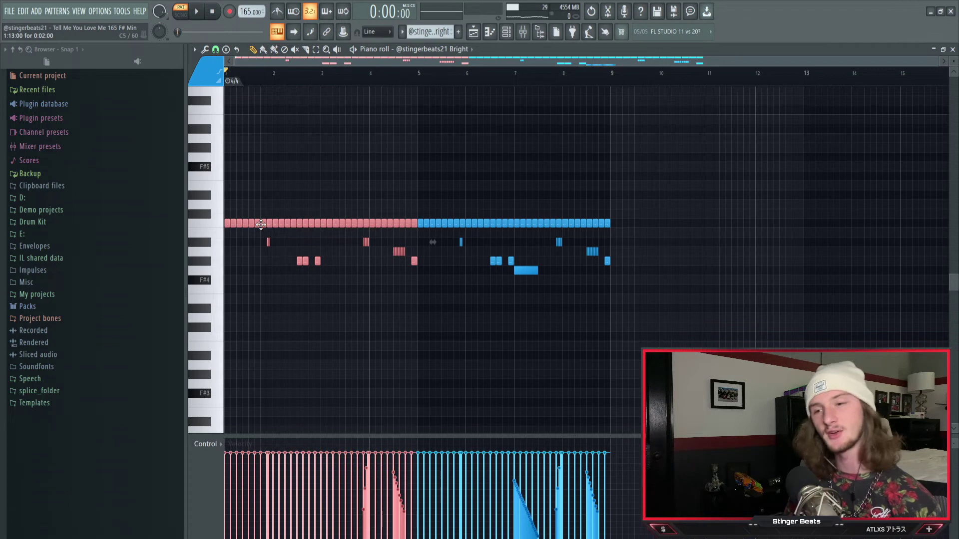
click(418, 198)
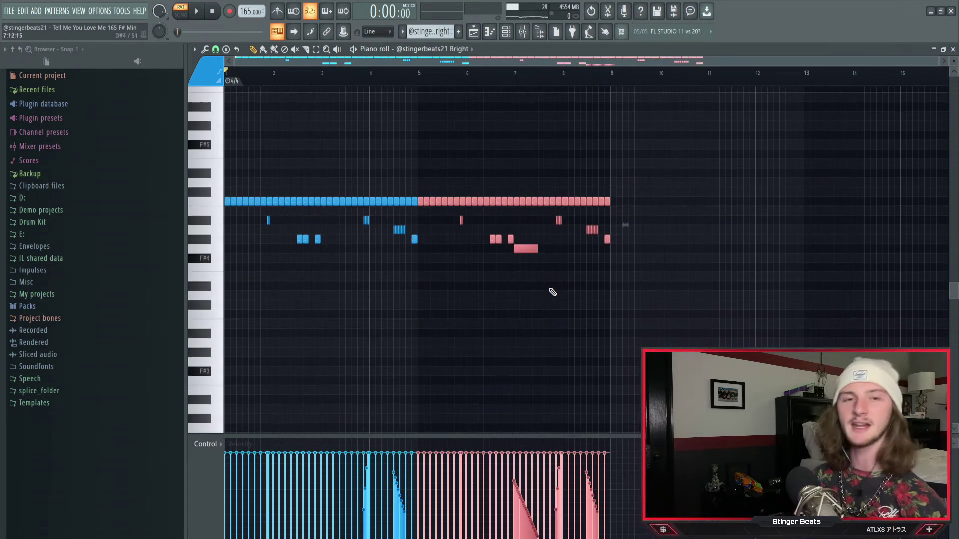
Step: Play the Simple pattern on its own from the first bar
drag(511, 245, 515, 253)
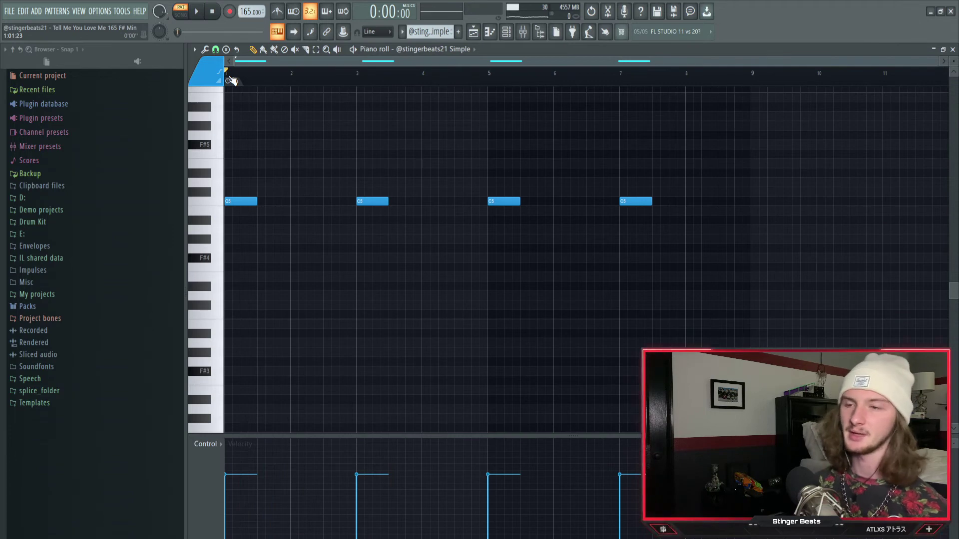
key(space)
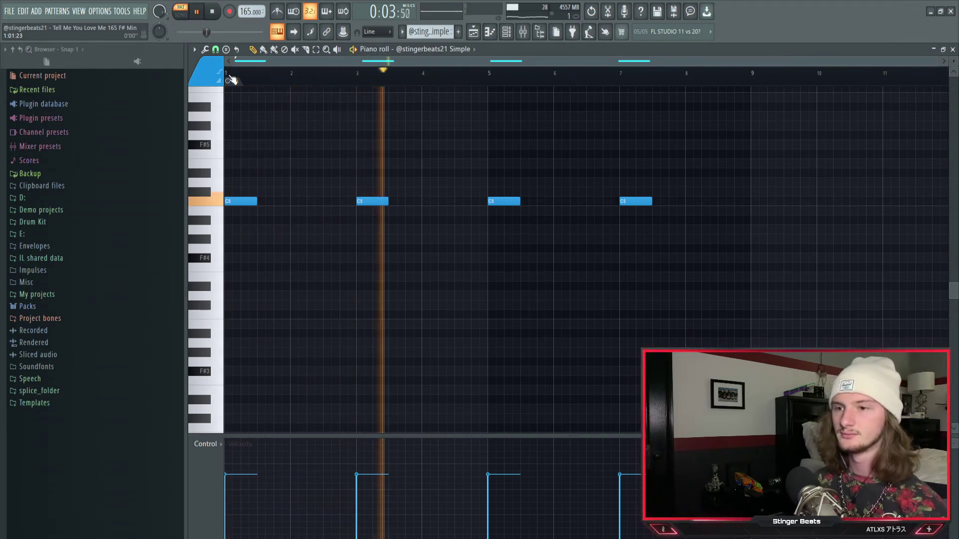
key(space)
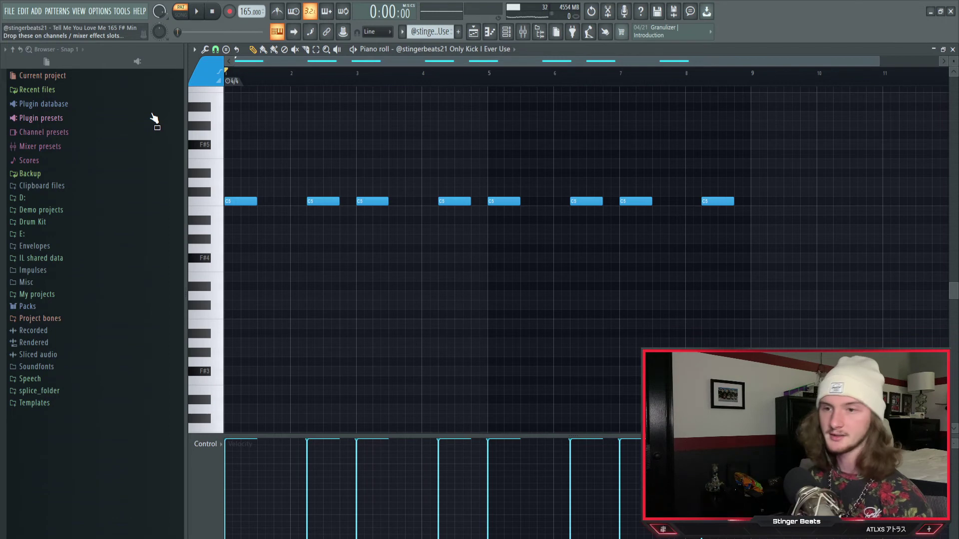
Step: Play the Only Kick I Ever Use pattern, and play the playlist arrangement from bar 25
key(space)
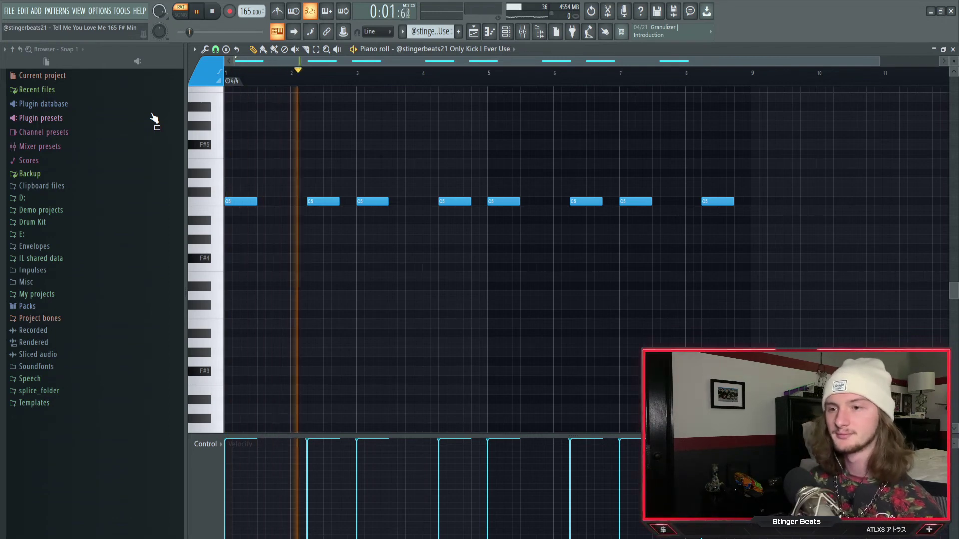
key(space)
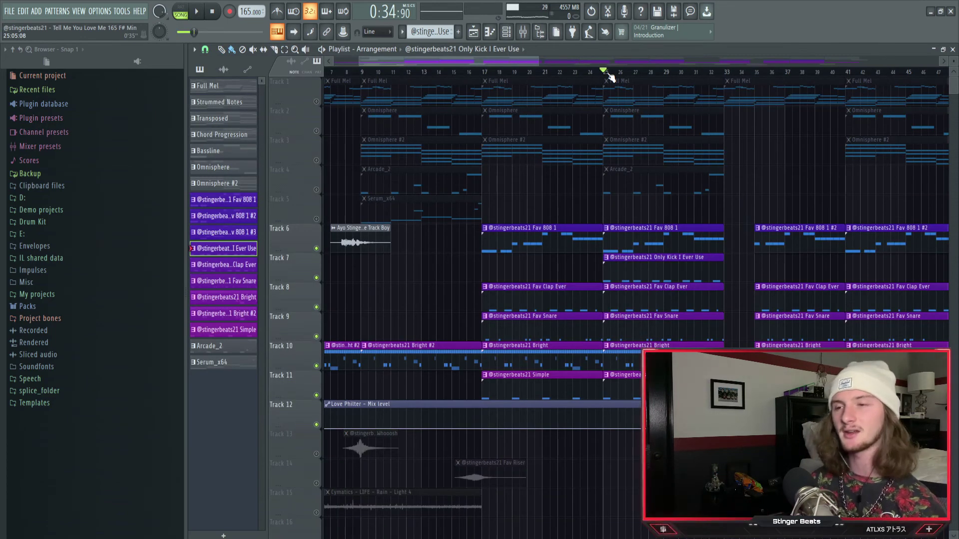
key(space)
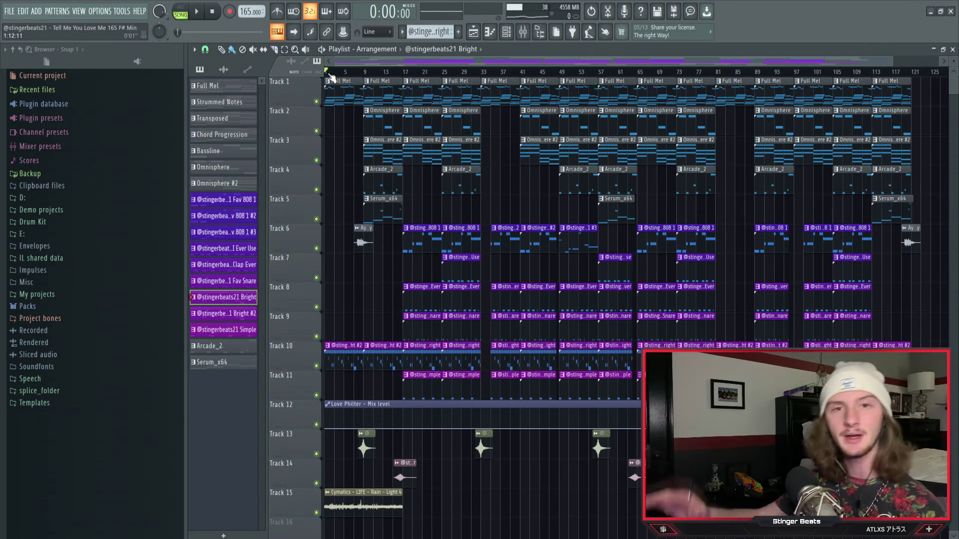
Step: Examine the arrangement's intro, including the Full Mel clip, the Rain texture clip and the Fav Riser clip
scroll(330, 75, up, 3)
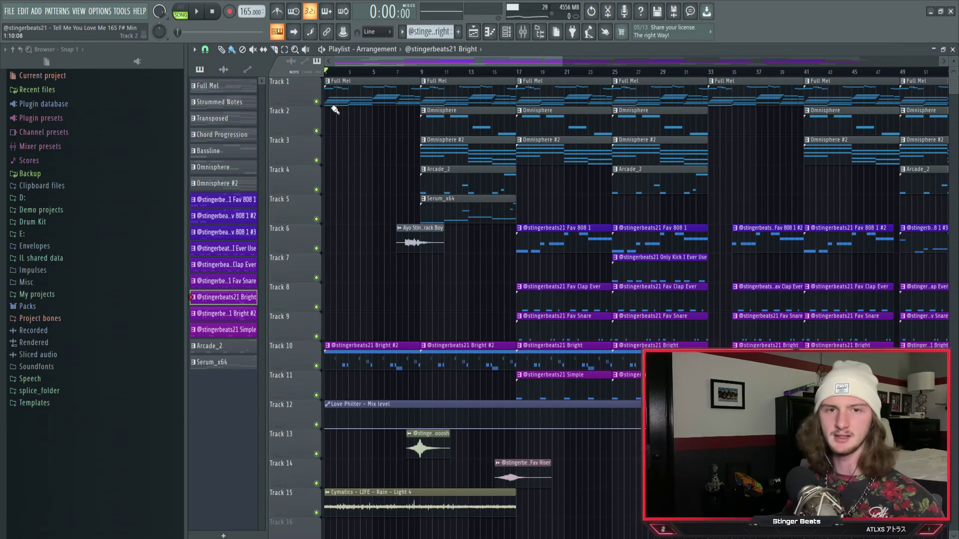
click(358, 89)
click(385, 505)
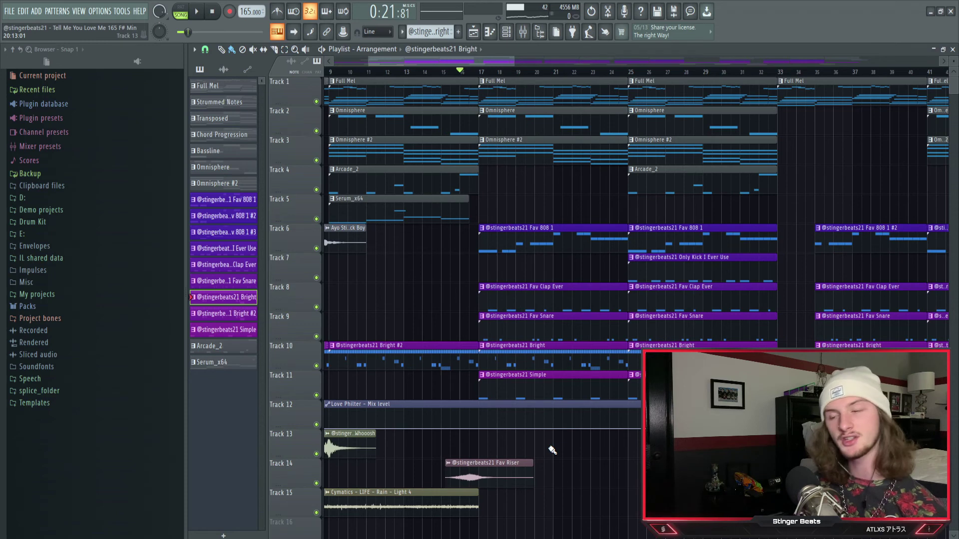
click(516, 482)
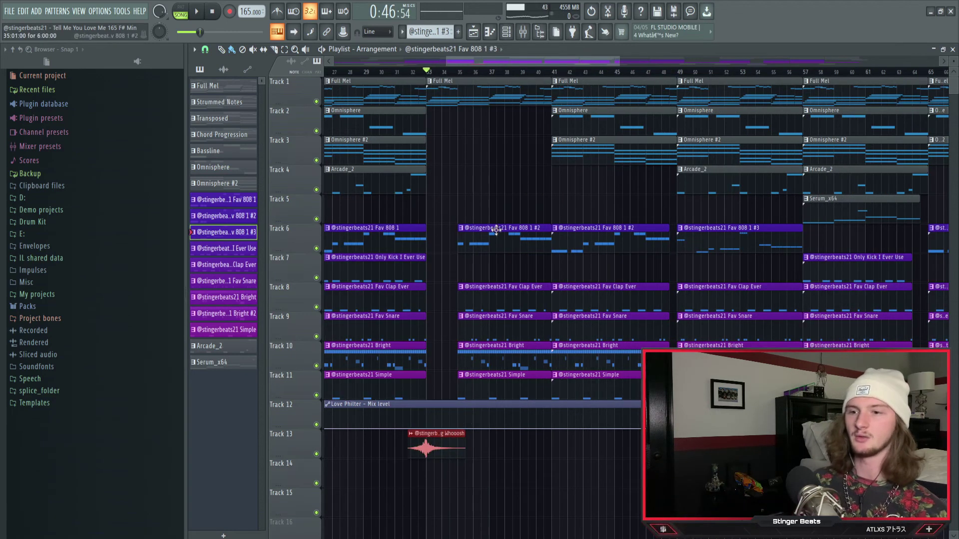
Step: Examine the 808 and drum clips that start at bar 35, after the break at bar 33
click(495, 230)
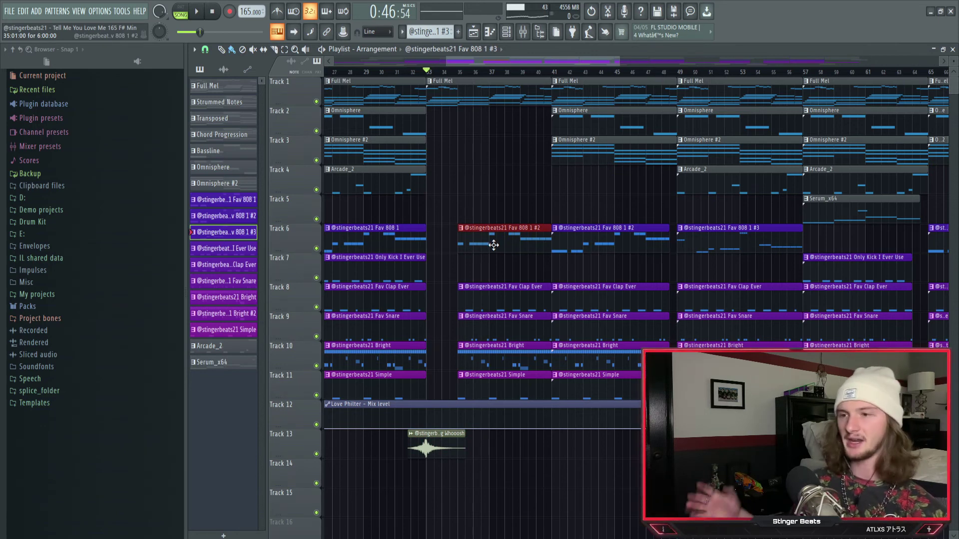
drag(545, 78, 572, 377)
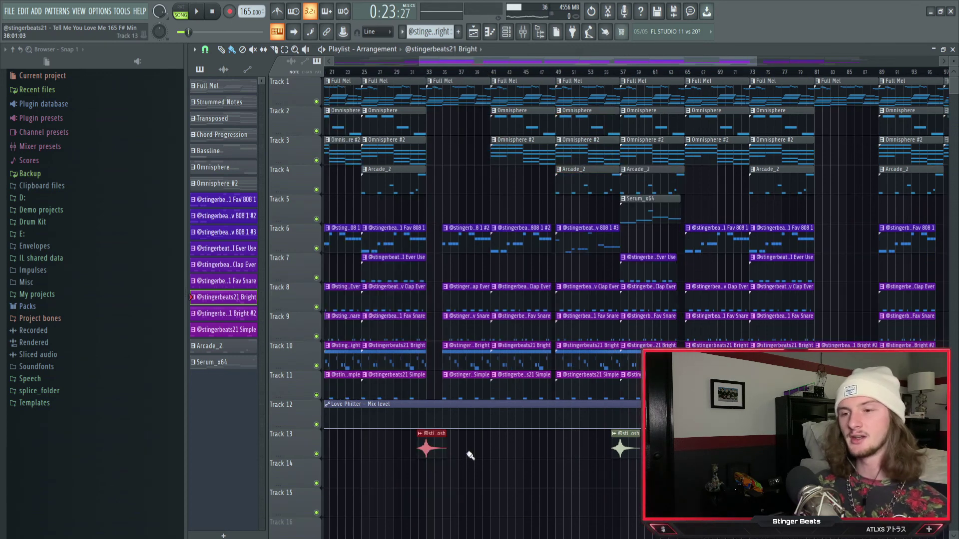
drag(448, 223, 464, 376)
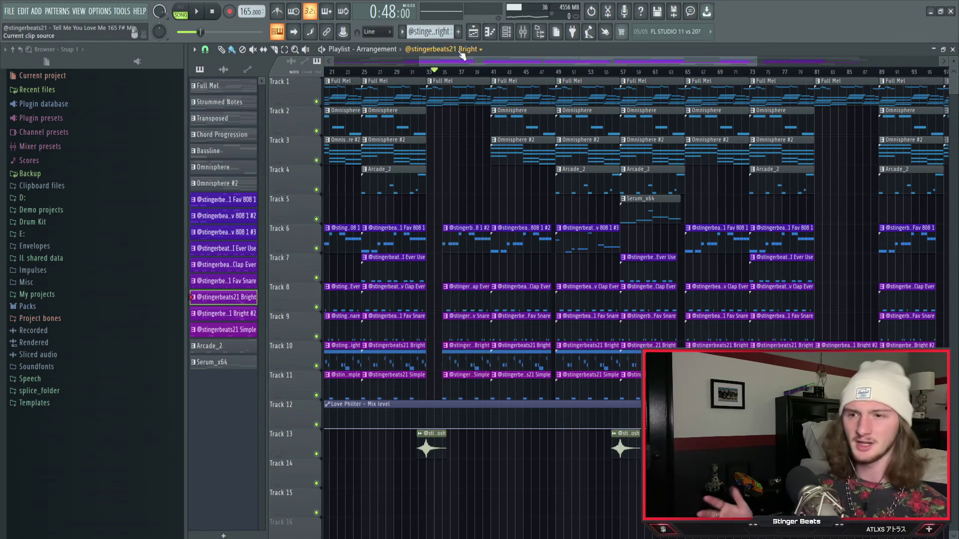
Step: Open the Fav 808 1 #3 pattern from its clip at bar 49 and play it from the start in pattern mode
double_click(587, 242)
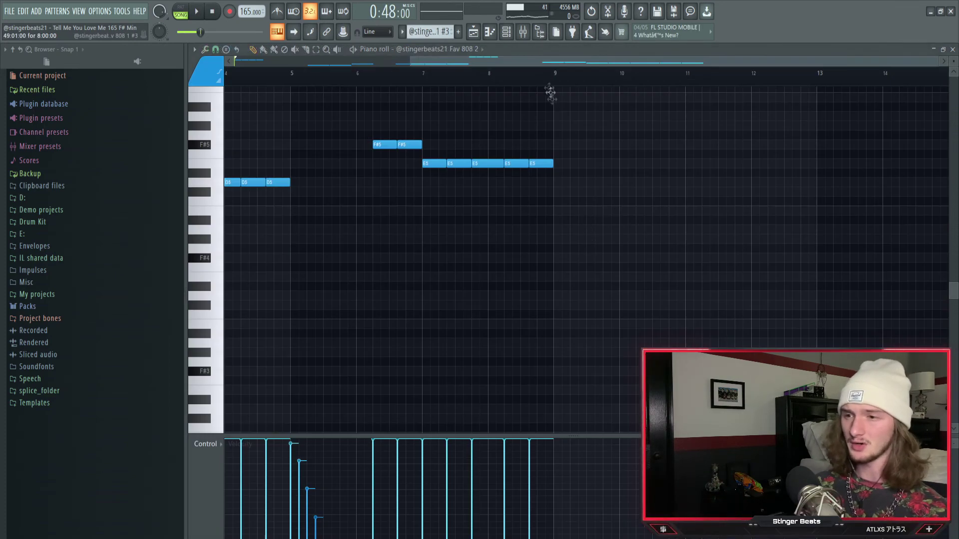
scroll(552, 64, left, 5)
scroll(257, 175, up, 3)
scroll(254, 170, up, 4)
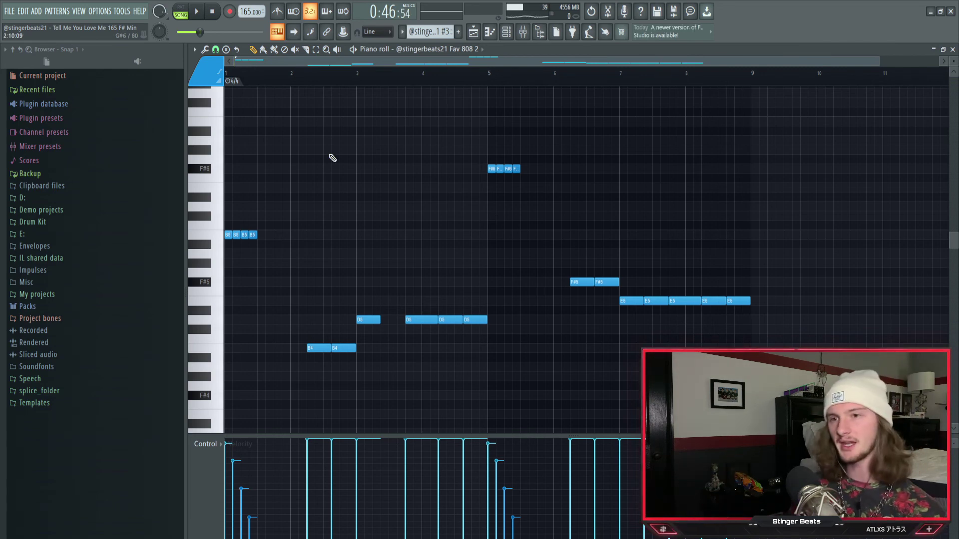
key(space)
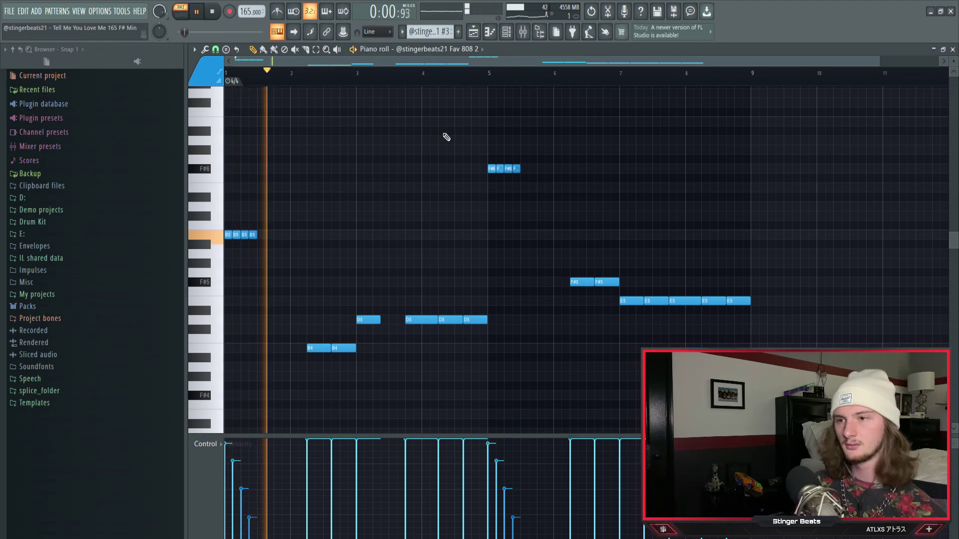